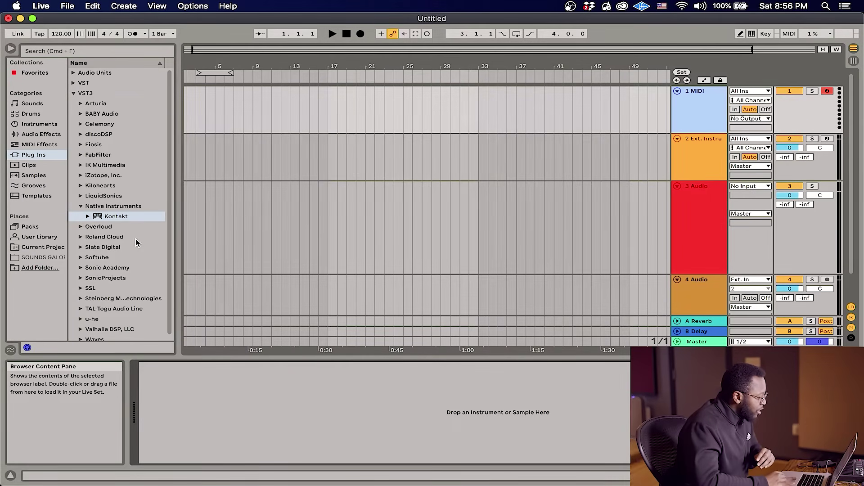
Load Kontakt from Plug-ins > VST3 > Native Instruments onto MIDI track 1
{"action": "double_click", "coordinate": [116, 217]}
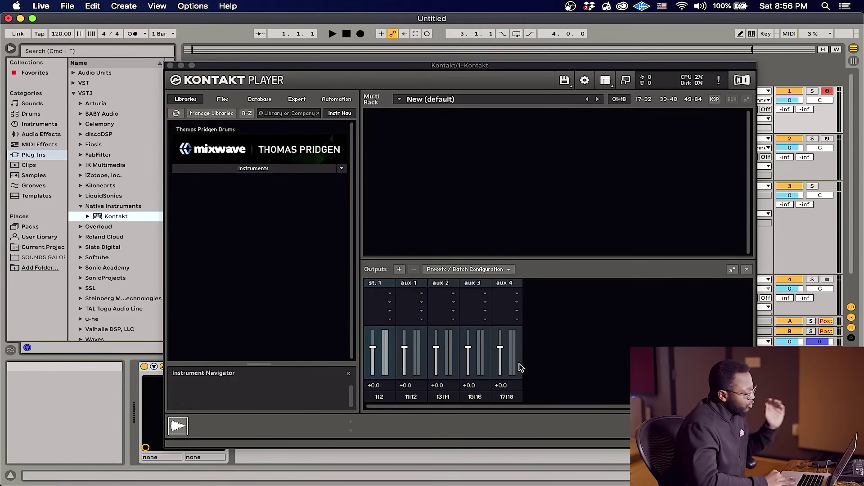
{"action": "left_click", "coordinate": [605, 80]}
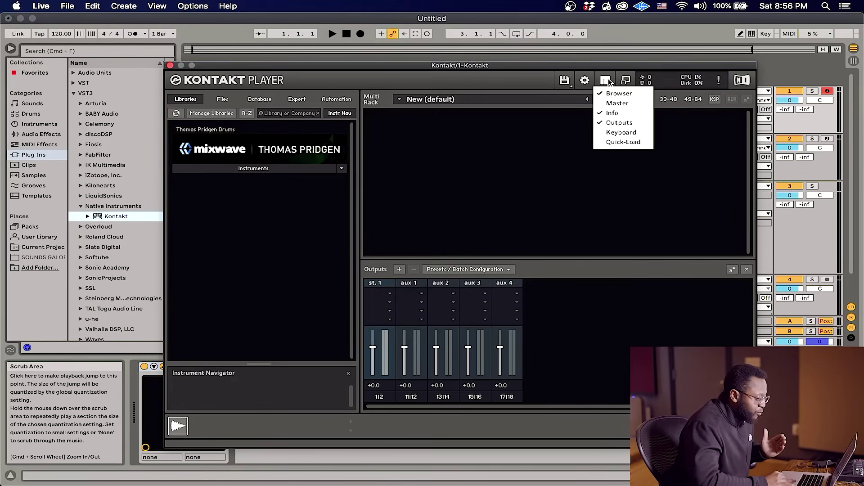
{"action": "left_click", "coordinate": [609, 121]}
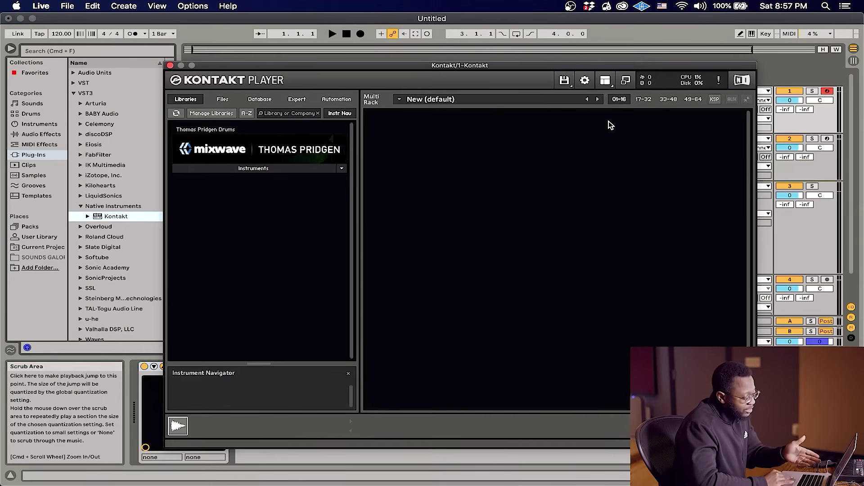
{"action": "left_click", "coordinate": [608, 80]}
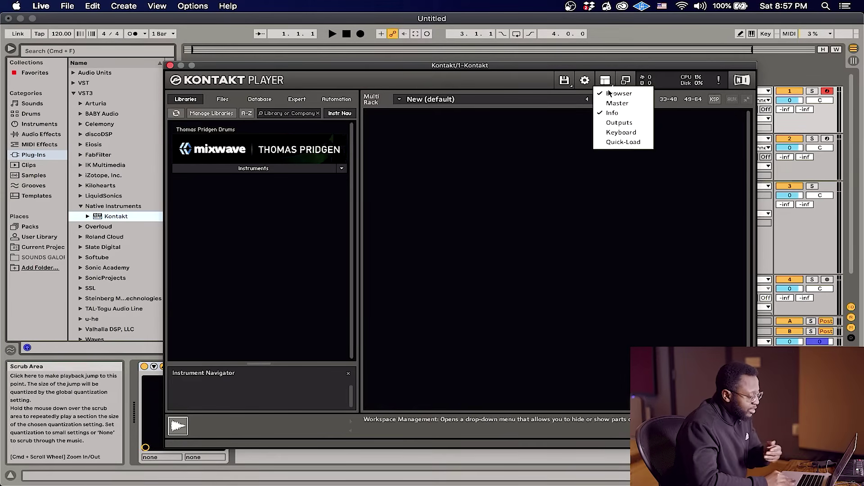
{"action": "left_click", "coordinate": [609, 123]}
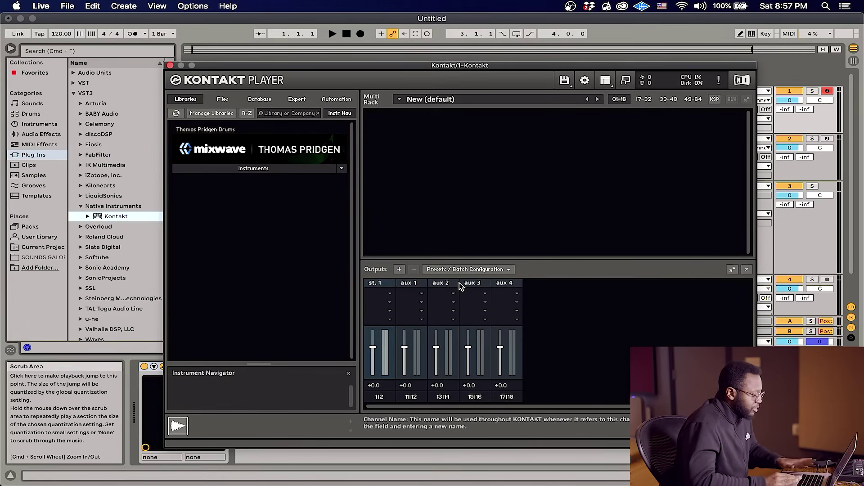
Add 8 stereo Kontakt outputs starting at host output Kt. st. 1 [1]
{"action": "left_click", "coordinate": [399, 270]}
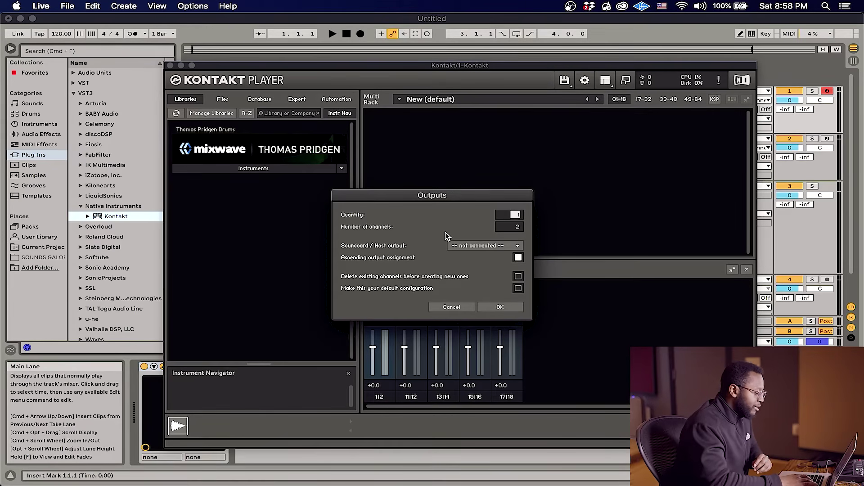
{"action": "type", "text": "8"}
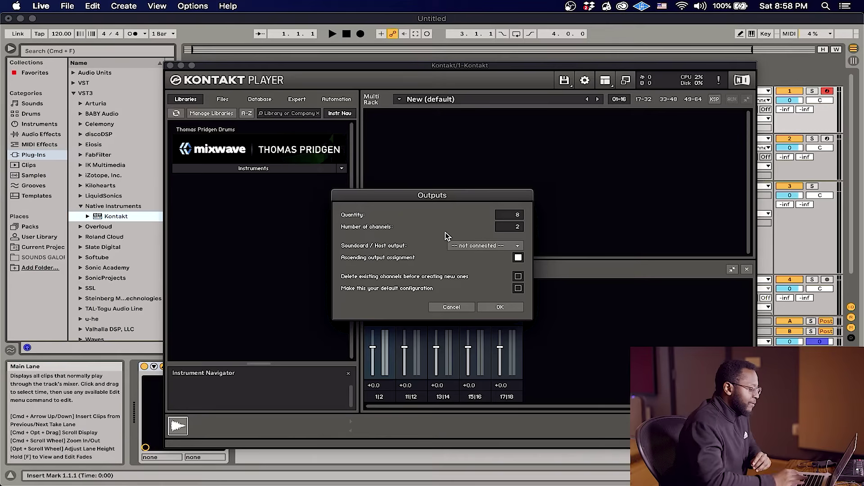
{"action": "left_click", "coordinate": [495, 247]}
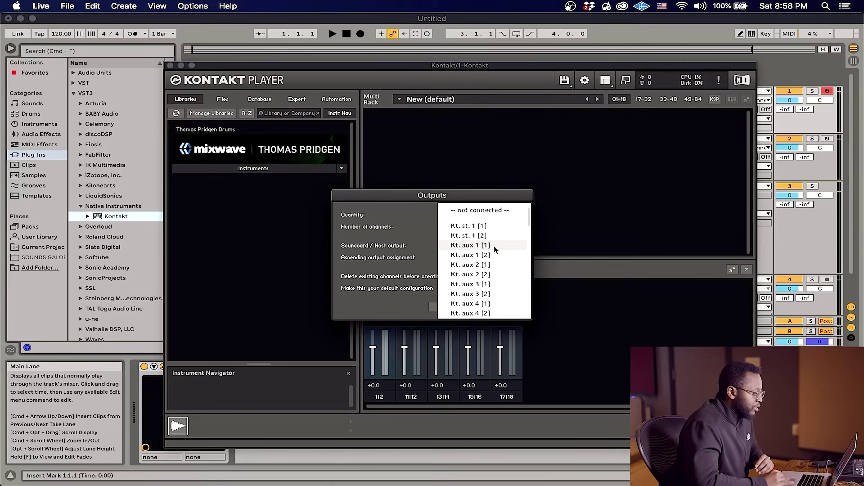
{"action": "left_click", "coordinate": [479, 229]}
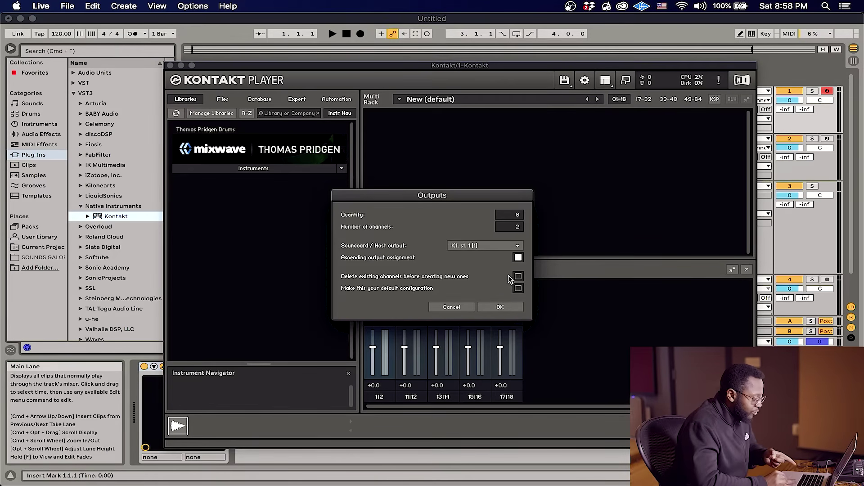
{"action": "left_click", "coordinate": [499, 307]}
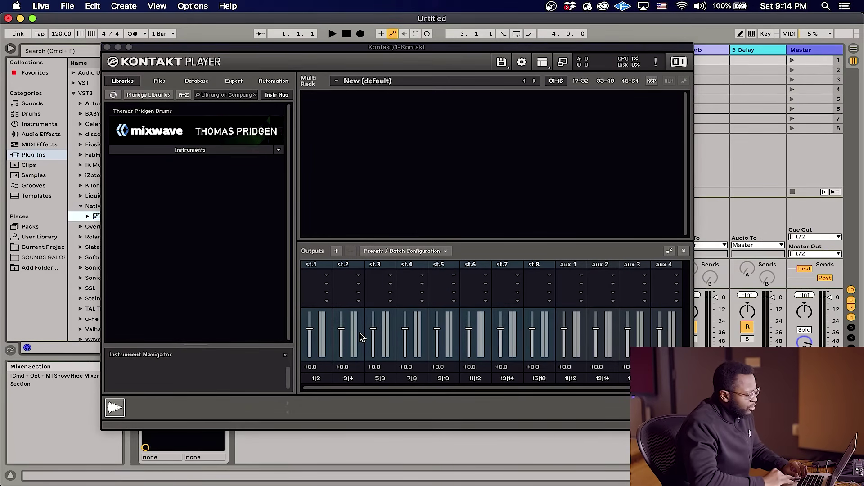
Rename output channels st.1 to st.4 as Kit, Kick, Snare and Hat
{"action": "double_click", "coordinate": [311, 265]}
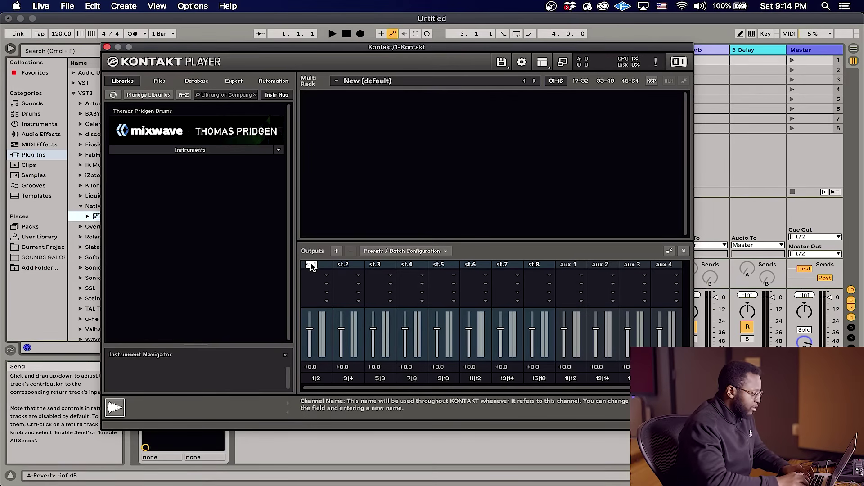
{"action": "type", "text": "K"}
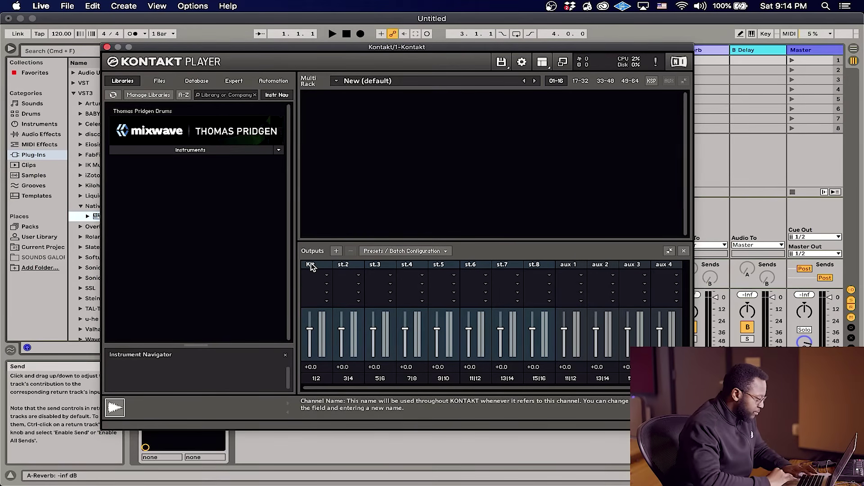
{"action": "type", "text": "it"}
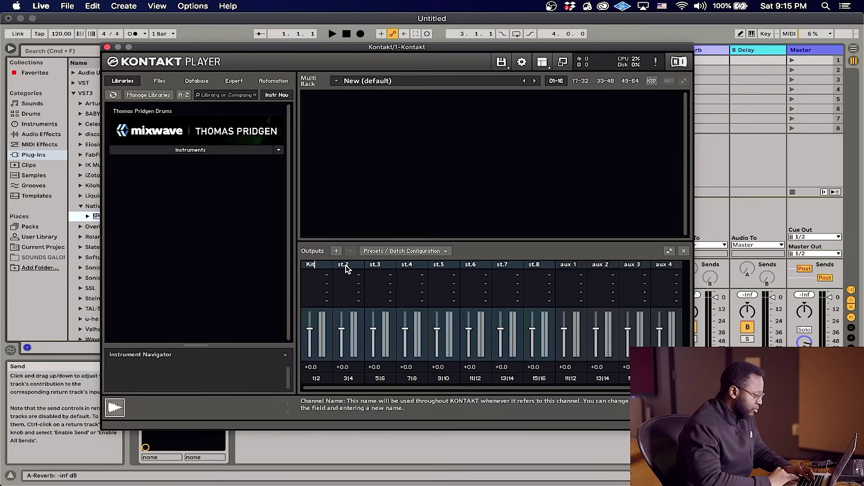
{"action": "left_click", "coordinate": [345, 267]}
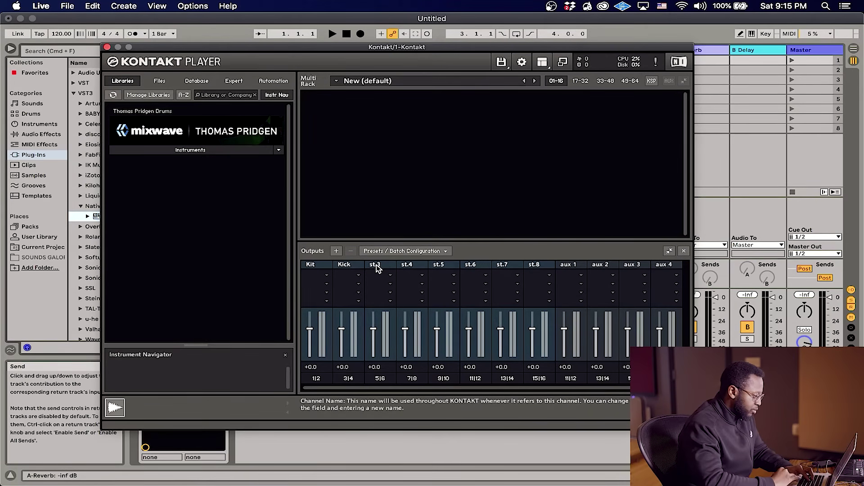
{"action": "left_click", "coordinate": [415, 267]}
{"action": "type", "text": "Hat"}
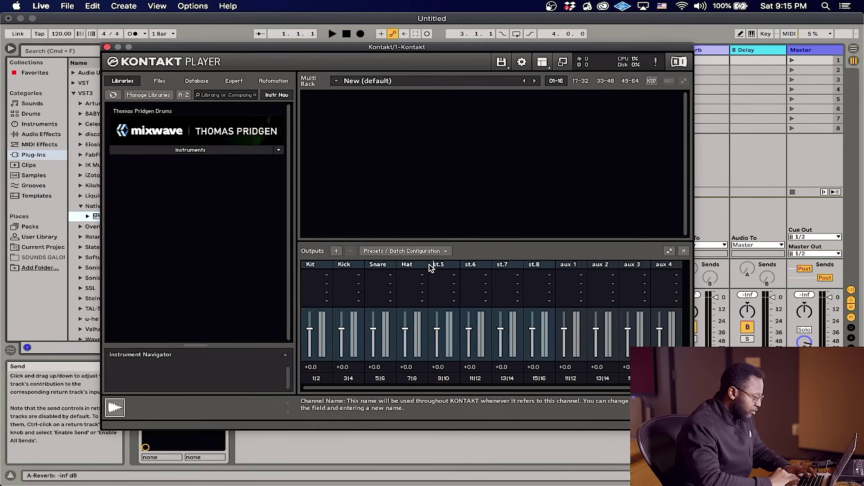
{"action": "key", "text": "Tab"}
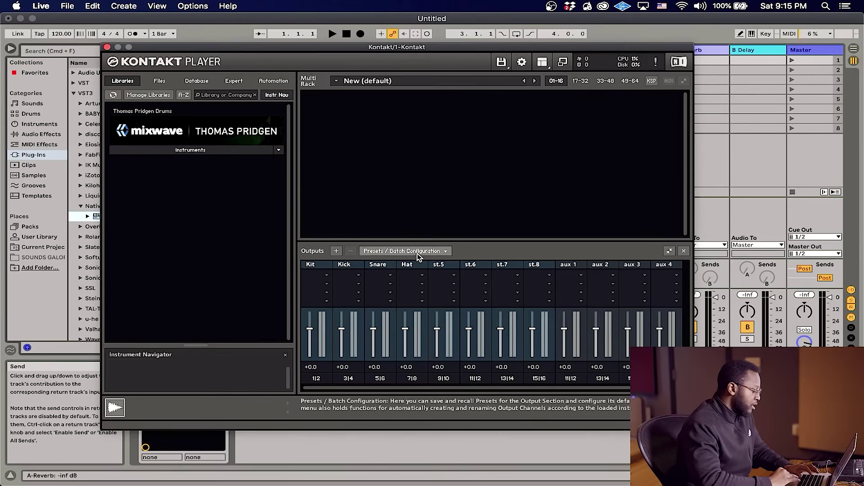
Save the current output section state as the default for all formats
{"action": "left_click", "coordinate": [445, 253]}
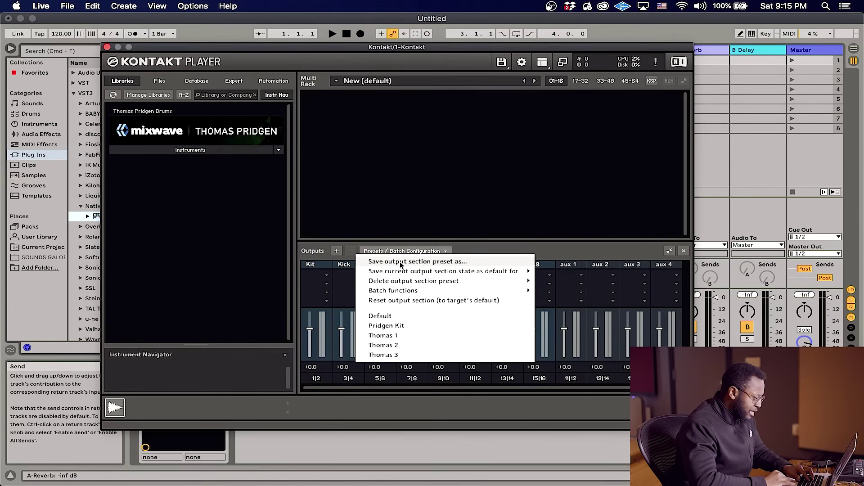
{"action": "mouse_move", "coordinate": [407, 272]}
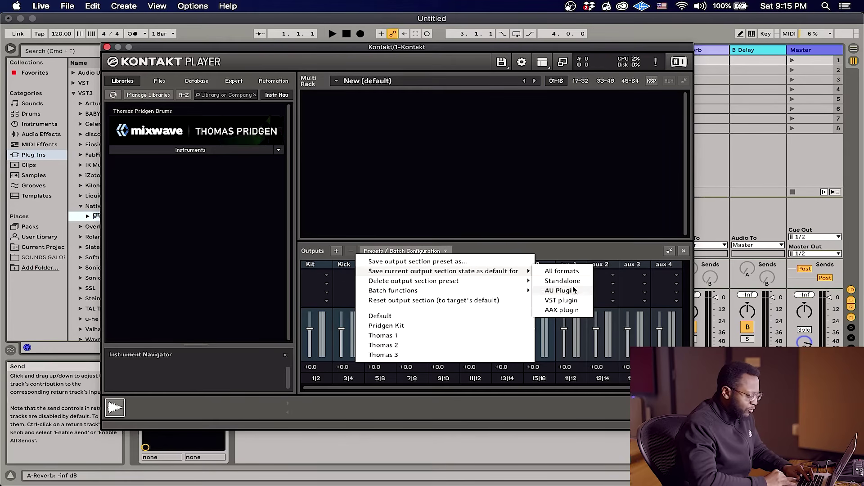
{"action": "left_click", "coordinate": [573, 273]}
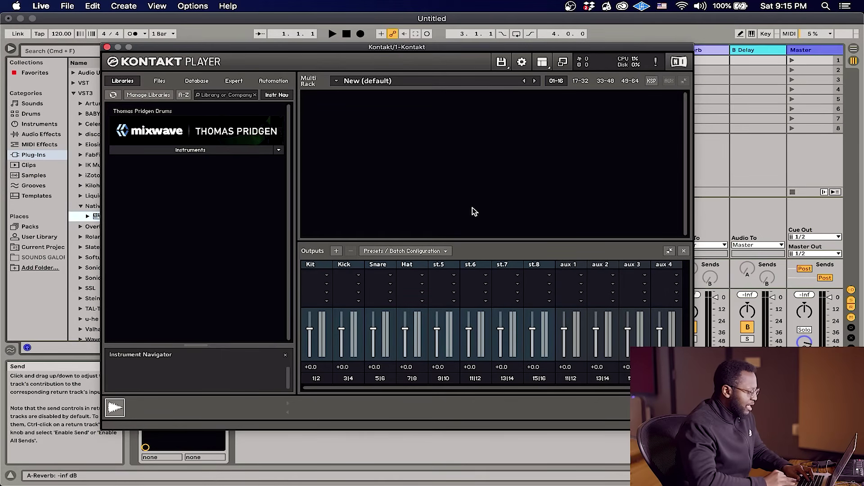
Close the Kontakt window and delete the Kontakt device from track 1
{"action": "left_click", "coordinate": [107, 47]}
{"action": "right_click", "coordinate": [167, 365]}
{"action": "left_click", "coordinate": [189, 409]}
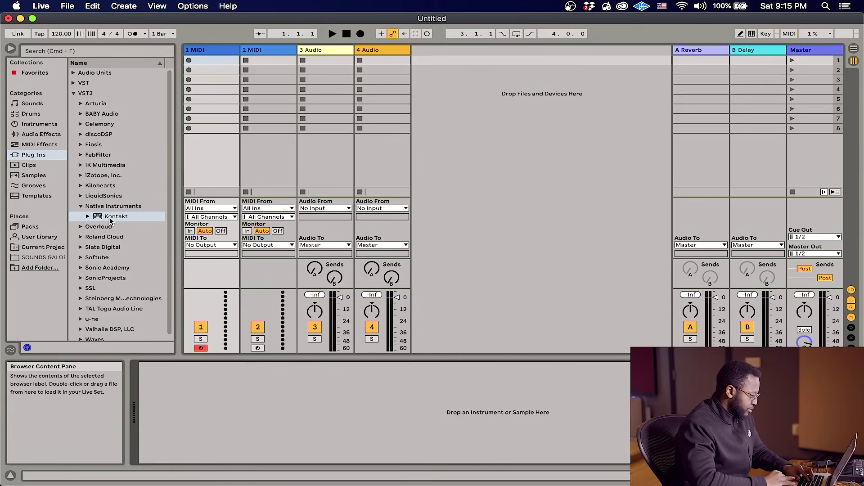
Load a fresh Kontakt and load the Thomas Pridgen Drums.nki instrument into it
{"action": "double_click", "coordinate": [111, 217]}
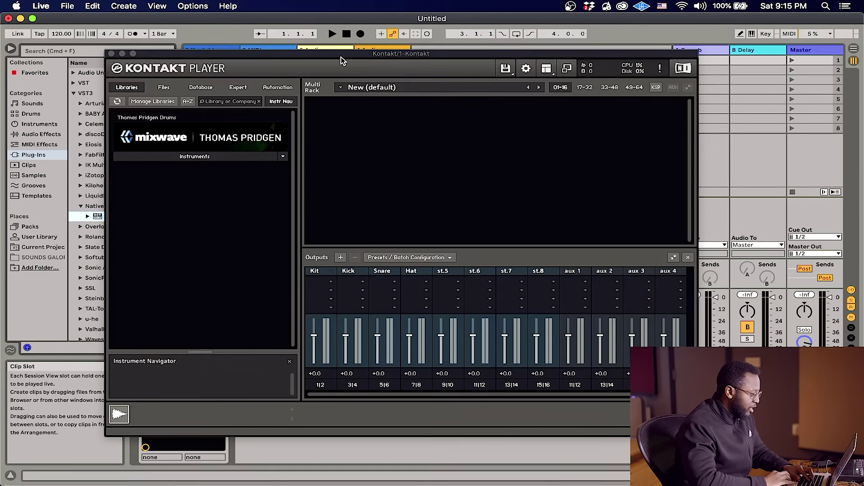
{"action": "left_click_drag", "start_coordinate": [341, 61], "coordinate": [363, 70]}
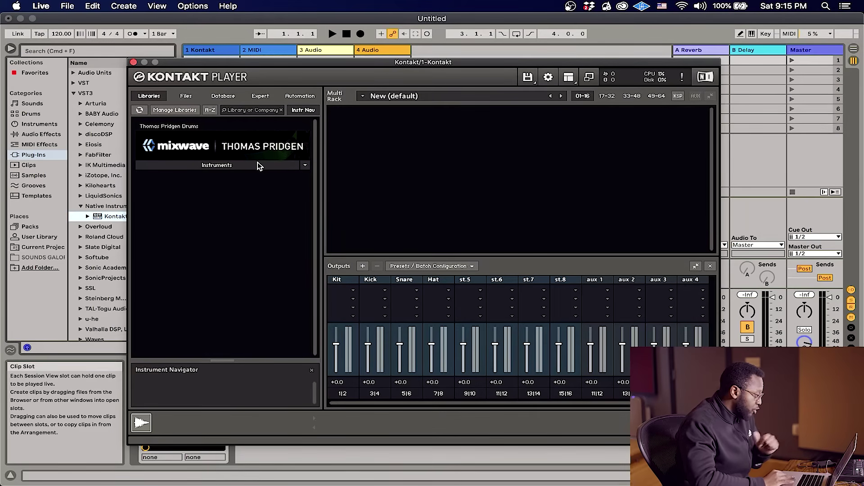
{"action": "left_click", "coordinate": [257, 166]}
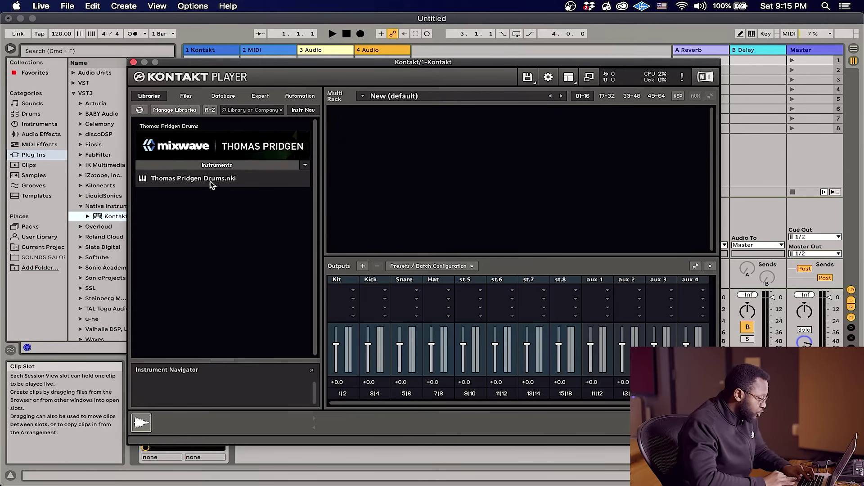
{"action": "double_click", "coordinate": [203, 178]}
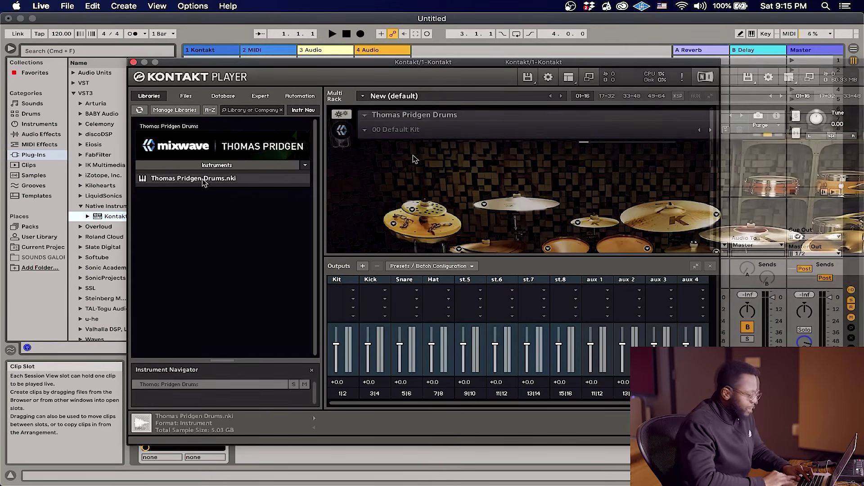
Audition the Thomas Pridgen drum kit by triggering a few hits
{"action": "scroll", "coordinate": [414, 162], "scroll_direction": "down", "scroll_amount": 3}
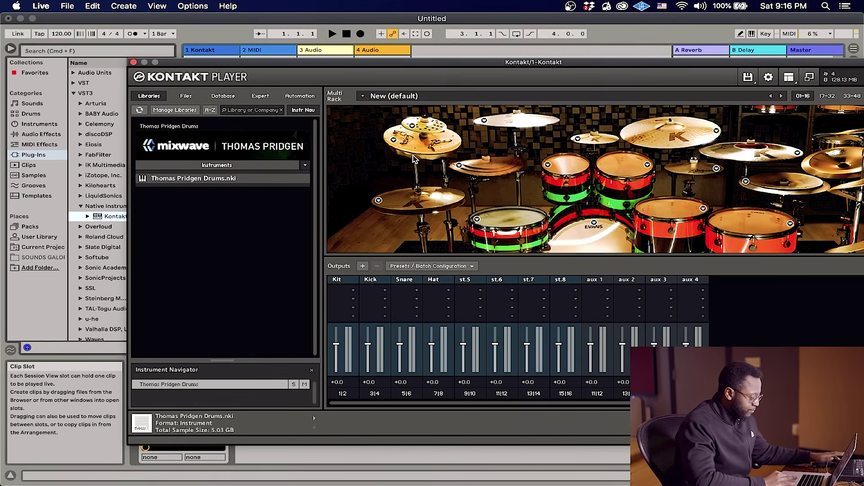
{"action": "key", "text": "s"}
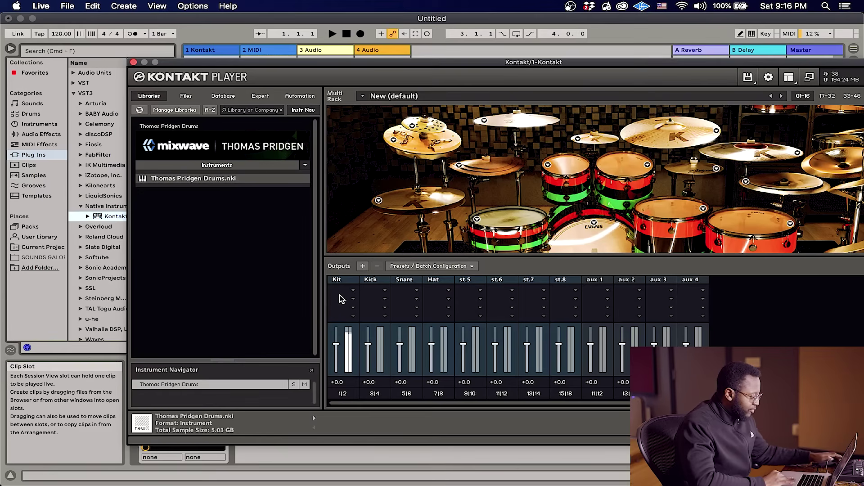
{"action": "key", "text": "s"}
{"action": "key", "text": "g"}
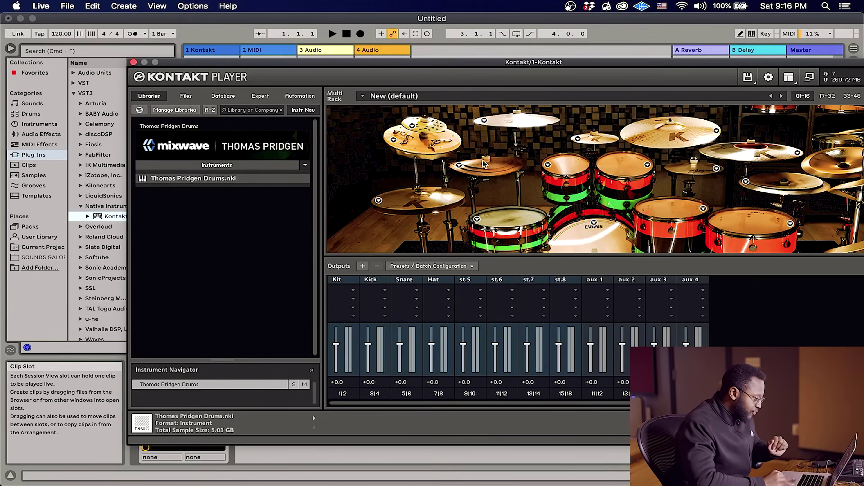
{"action": "scroll", "coordinate": [428, 225], "scroll_direction": "down", "scroll_amount": 5}
Route the kit mixer's KICK and SNARE channels to the Kick and Snare outputs
{"action": "left_click", "coordinate": [406, 243]}
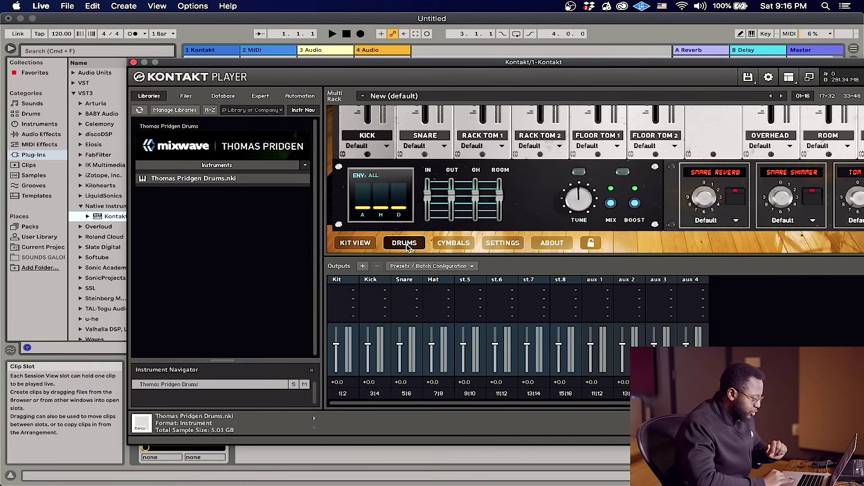
{"action": "scroll", "coordinate": [401, 145], "scroll_direction": "up", "scroll_amount": 4}
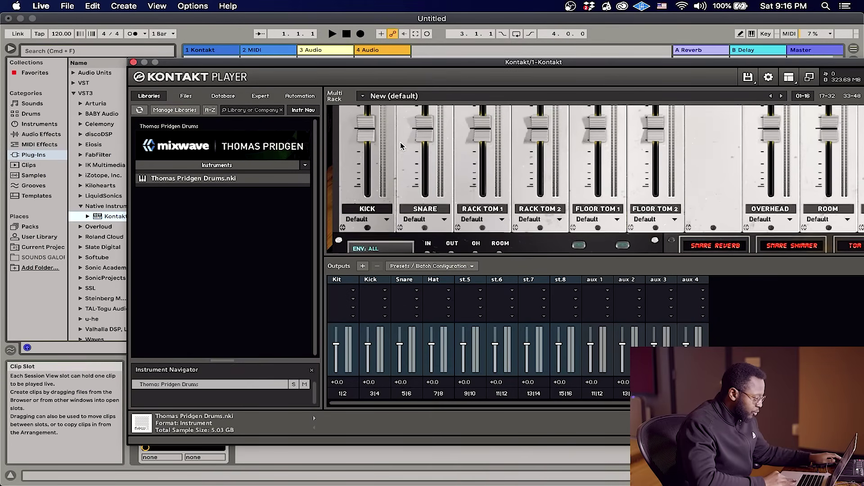
{"action": "left_click", "coordinate": [387, 220]}
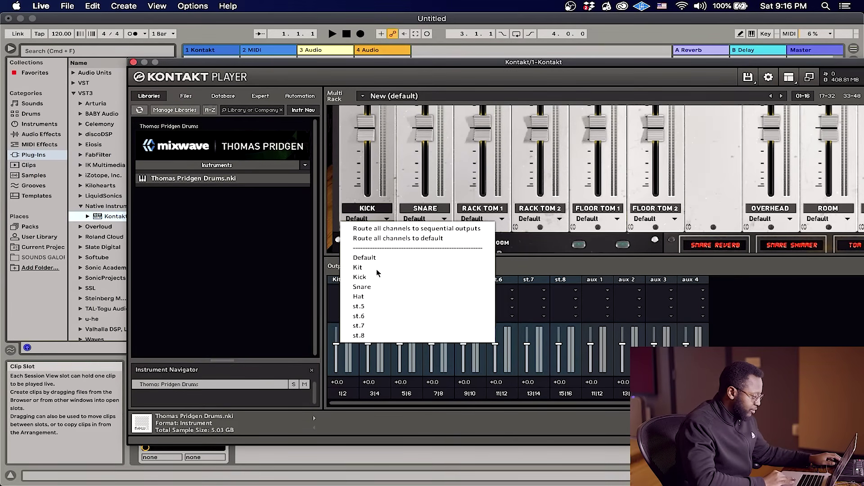
{"action": "left_click", "coordinate": [362, 277]}
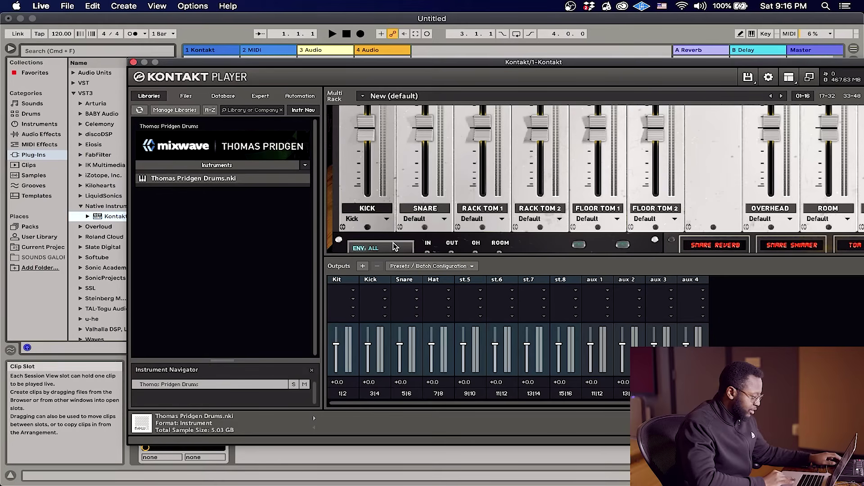
{"action": "left_click", "coordinate": [444, 219]}
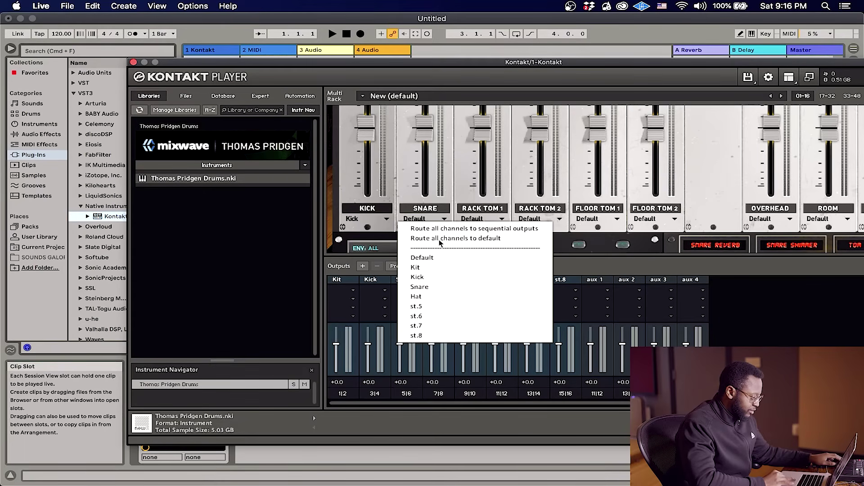
{"action": "left_click", "coordinate": [424, 288]}
Route the HI-HAT channel on the CYMBALS tab to the Hat output
{"action": "scroll", "coordinate": [450, 246], "scroll_direction": "down", "scroll_amount": 5}
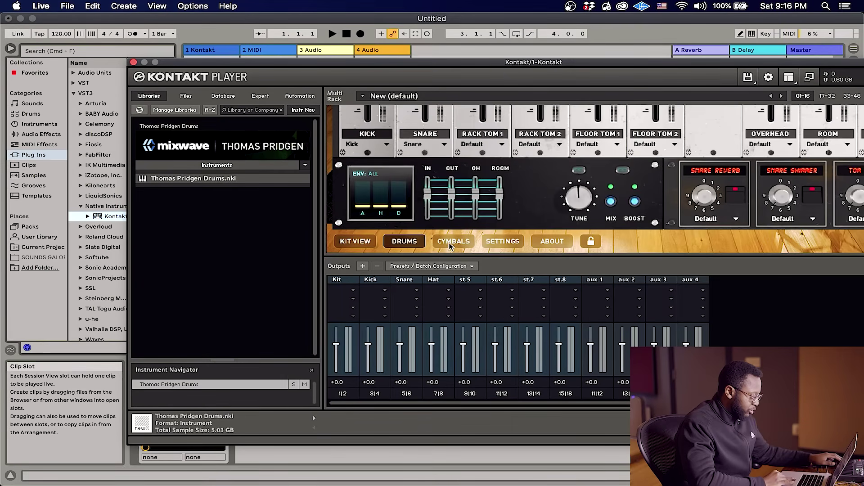
{"action": "left_click", "coordinate": [453, 241]}
{"action": "scroll", "coordinate": [450, 245], "scroll_direction": "up", "scroll_amount": 5}
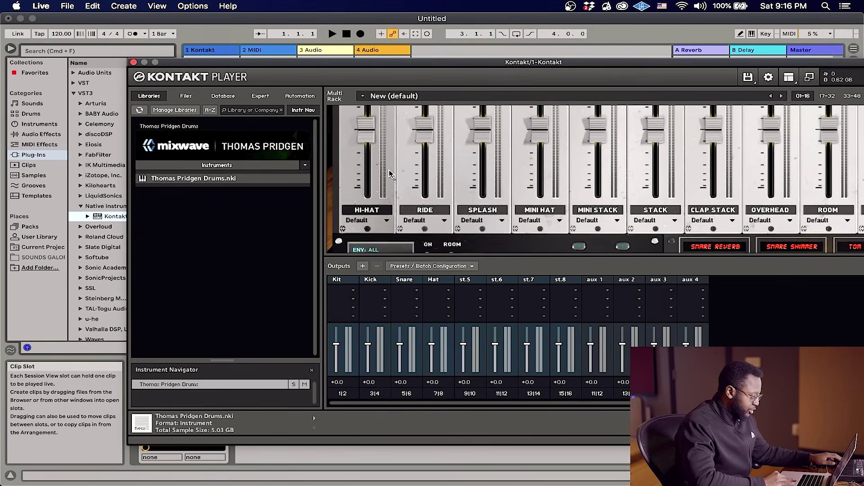
{"action": "left_click", "coordinate": [387, 235]}
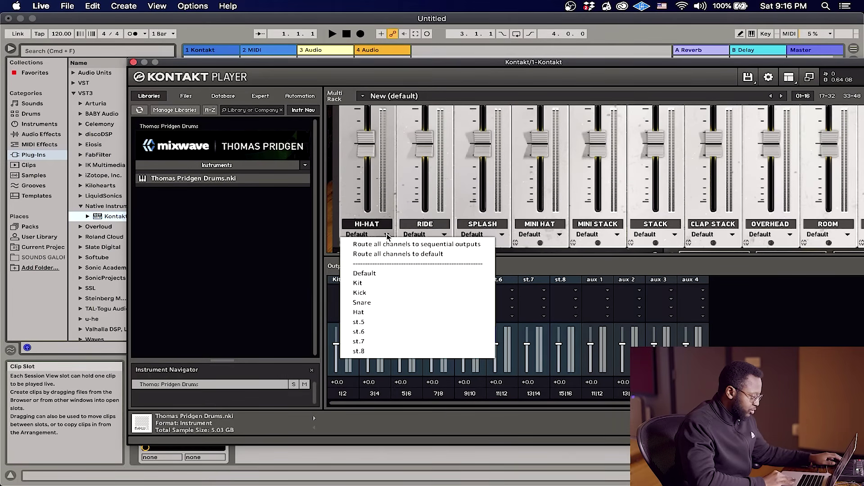
{"action": "left_click", "coordinate": [359, 312]}
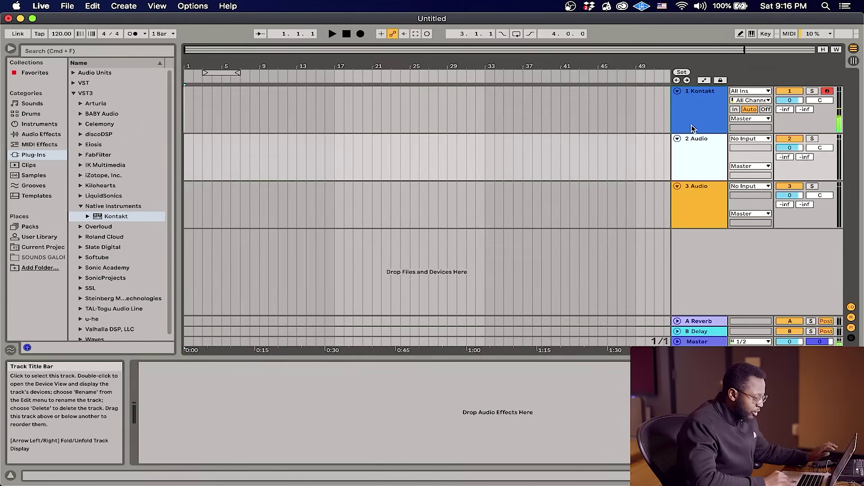
Set audio track 2's input to 1-Kontakt / Kt. Kick with Monitor set to In
{"action": "left_click", "coordinate": [701, 113]}
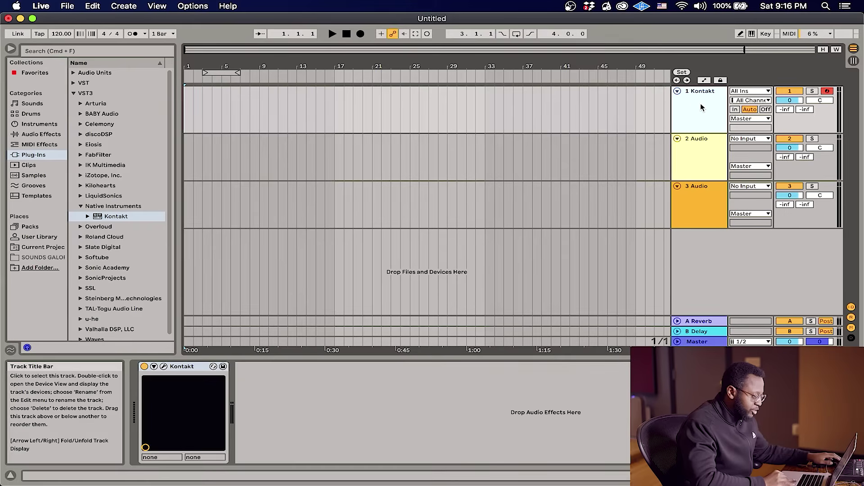
{"action": "left_click", "coordinate": [697, 161]}
{"action": "left_click", "coordinate": [701, 204]}
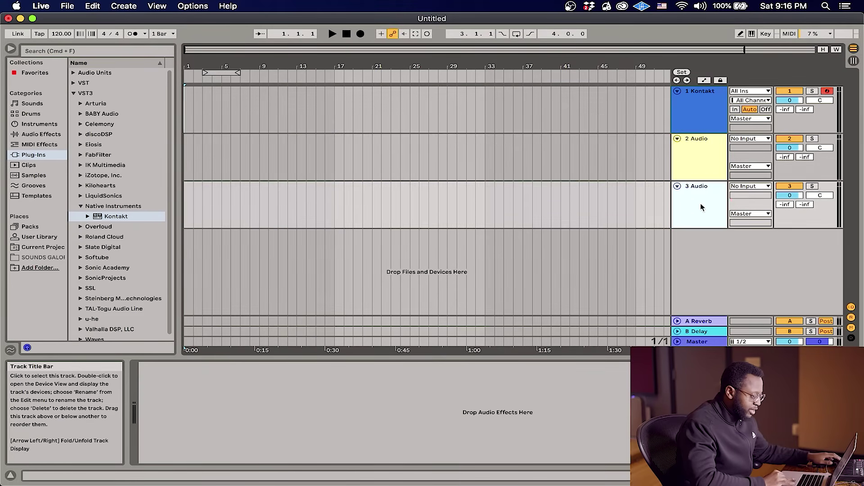
{"action": "left_click", "coordinate": [702, 147]}
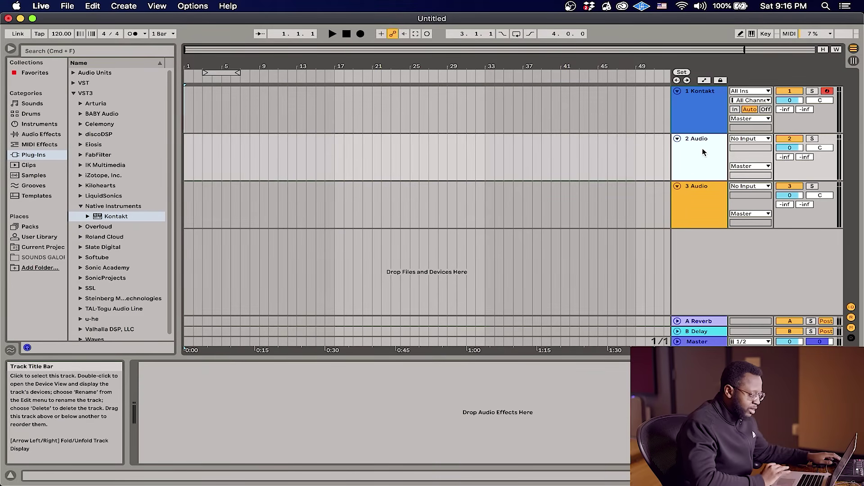
{"action": "left_click", "coordinate": [759, 140]}
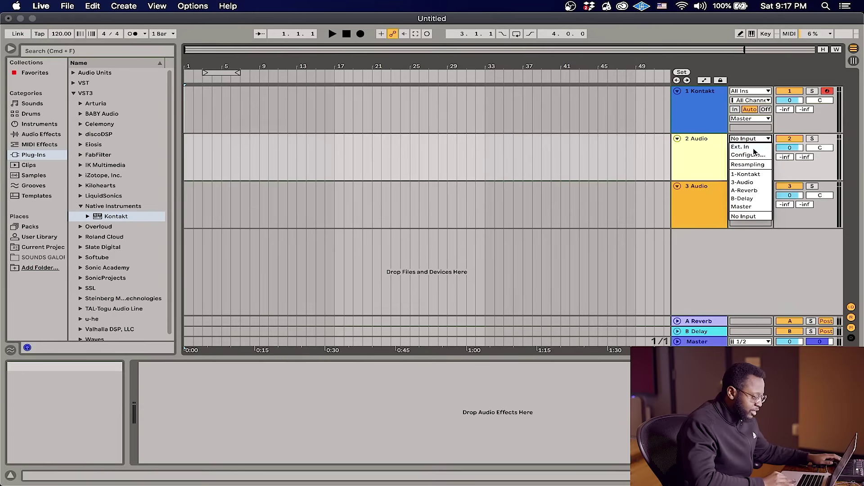
{"action": "left_click", "coordinate": [750, 175]}
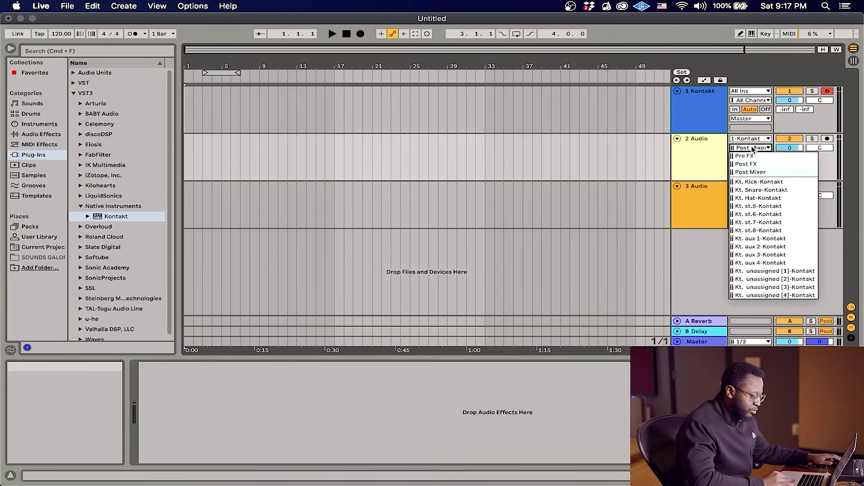
{"action": "left_click", "coordinate": [756, 182]}
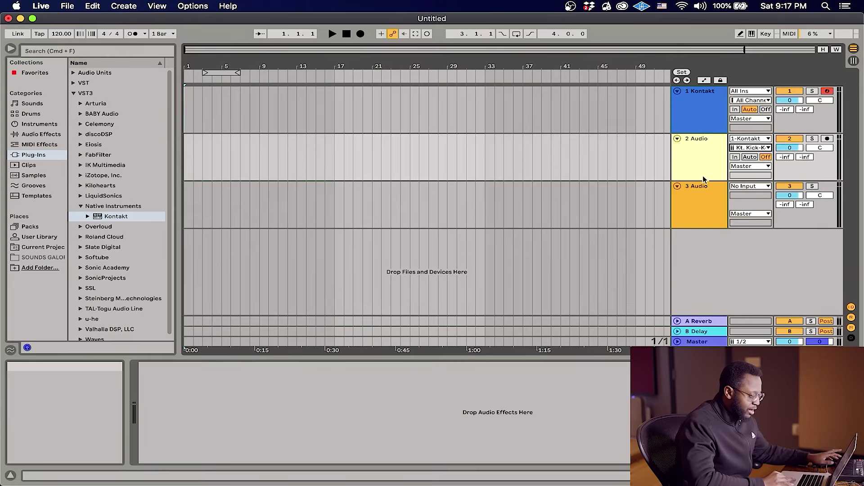
{"action": "left_click", "coordinate": [735, 157]}
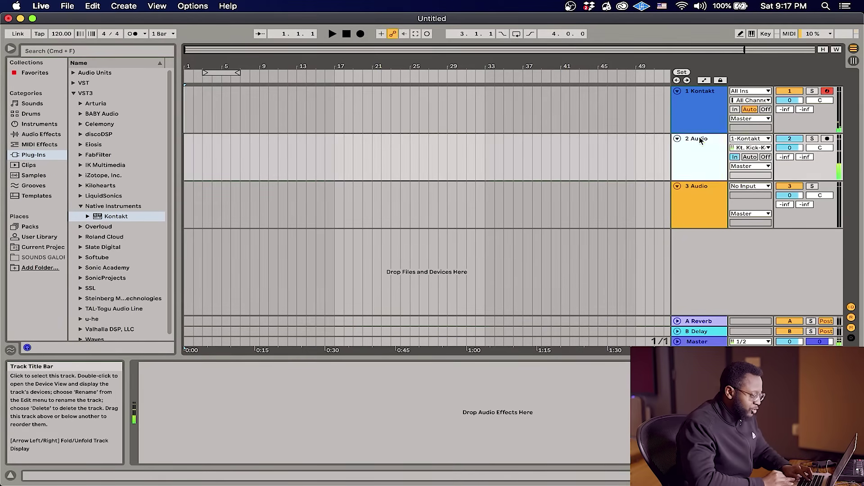
Rename audio track 2 to Kick
{"action": "key", "text": "cmd+r"}
{"action": "type", "text": "Kick"}
{"action": "left_click", "coordinate": [698, 208]}
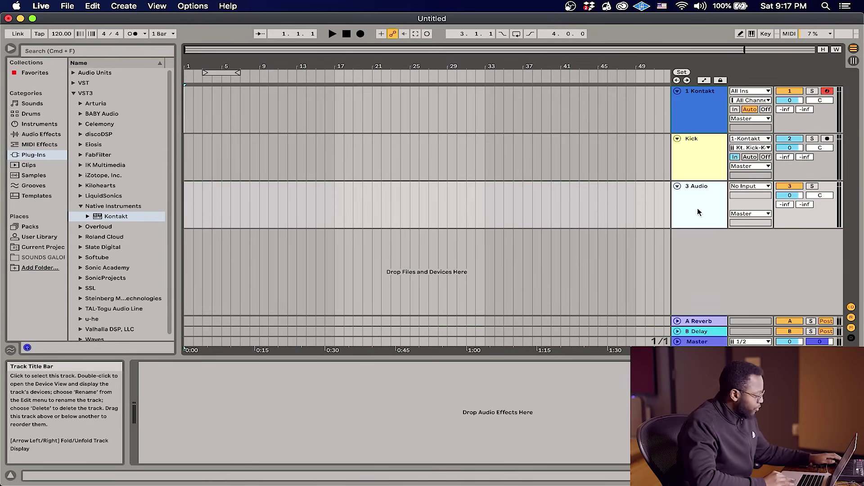
Set track 3 to input 1-Kontakt / Kt. Snare, Monitor In, and rename it Snare
{"action": "left_click", "coordinate": [762, 188]}
{"action": "left_click", "coordinate": [749, 223]}
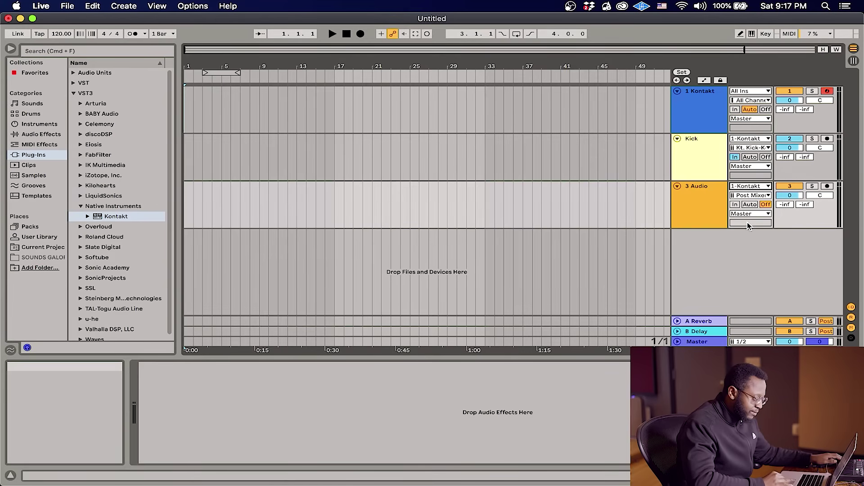
{"action": "left_click", "coordinate": [758, 196]}
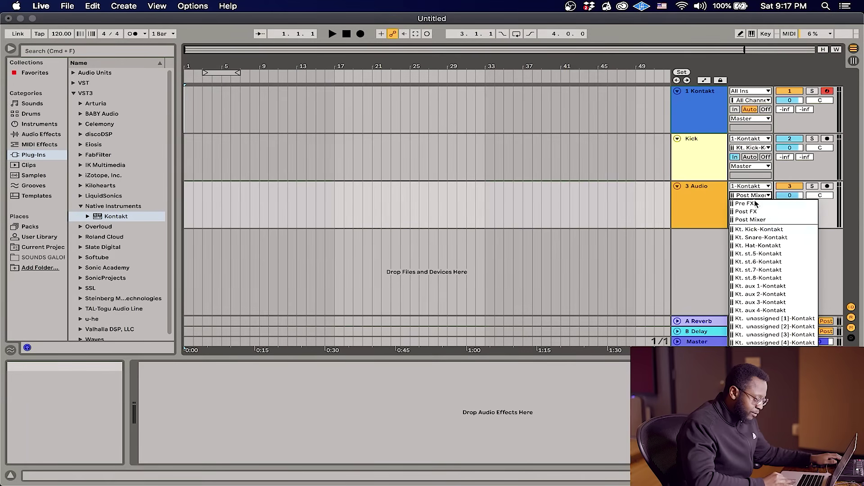
{"action": "left_click", "coordinate": [755, 238]}
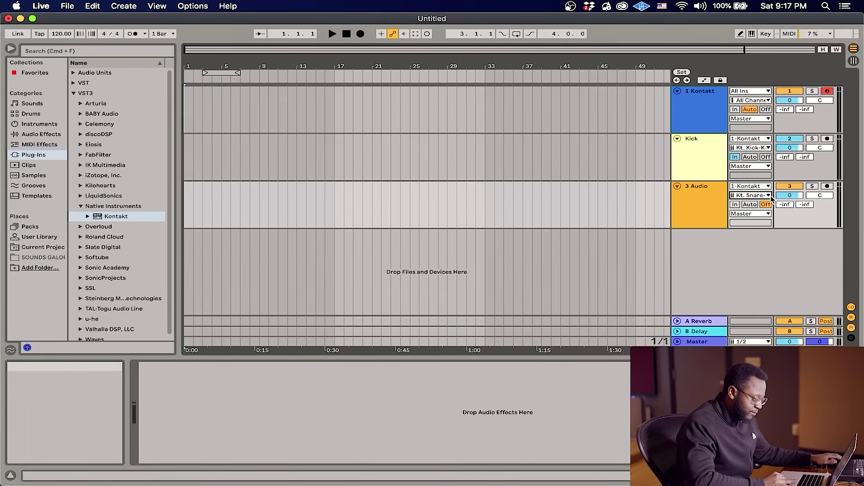
{"action": "left_click", "coordinate": [735, 205]}
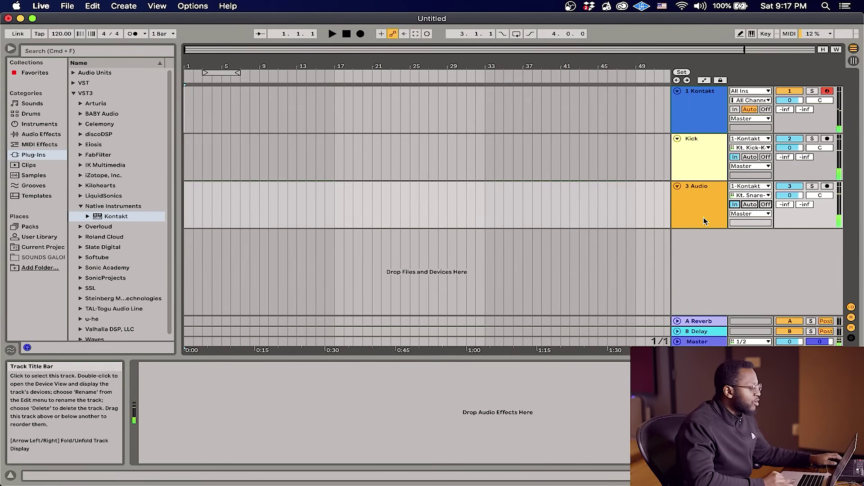
{"action": "left_click", "coordinate": [701, 201]}
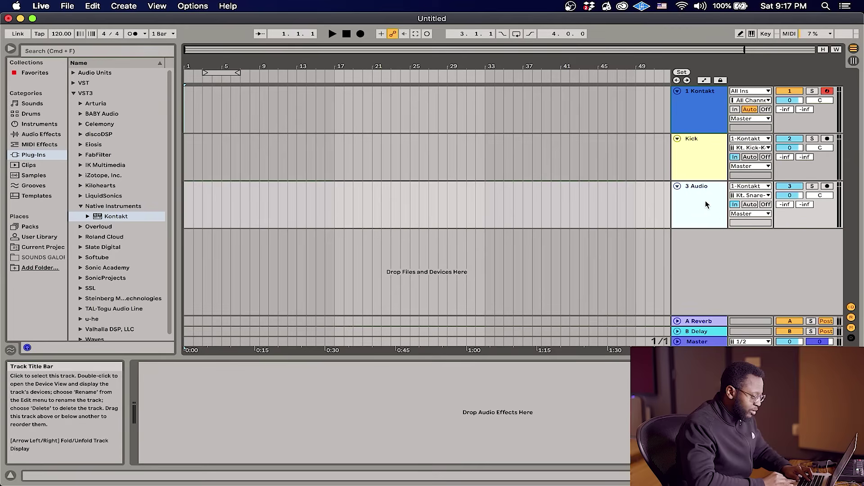
{"action": "type", "text": "Snare"}
{"action": "key", "text": "Return"}
Insert a fourth audio track taking 1-Kontakt / Kt. Hat with Monitor In
{"action": "key", "text": "super+t"}
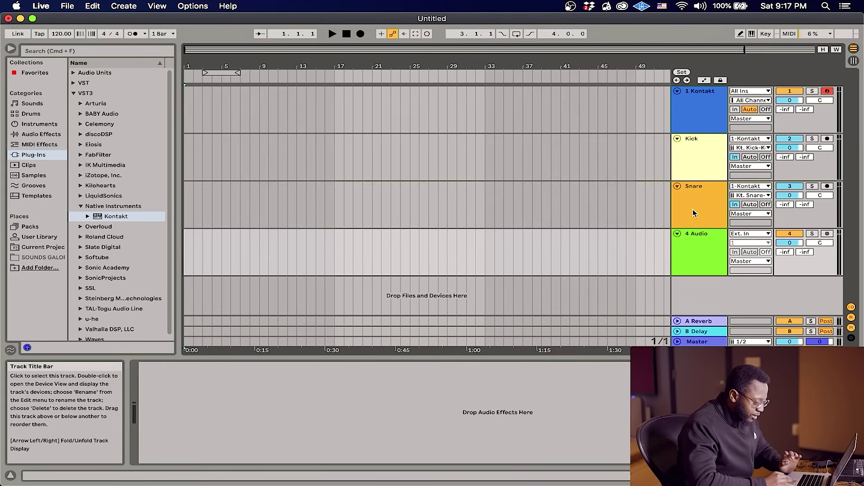
{"action": "left_click", "coordinate": [696, 247]}
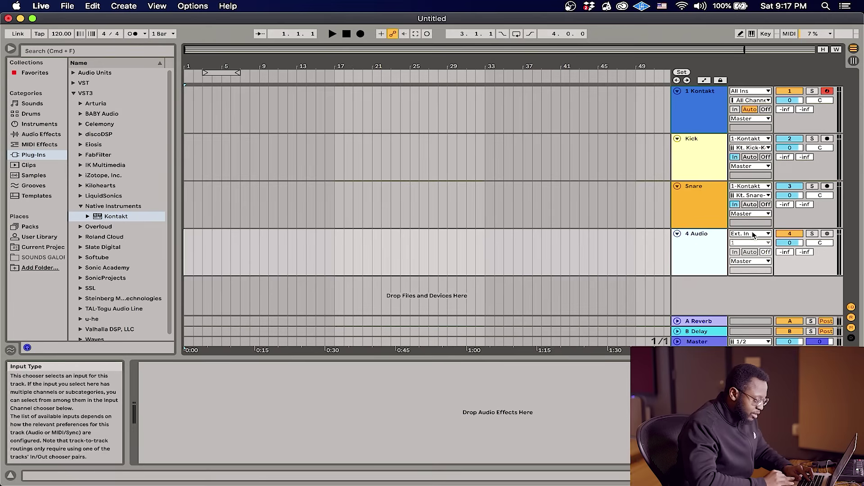
{"action": "left_click", "coordinate": [752, 234]}
{"action": "left_click", "coordinate": [751, 269]}
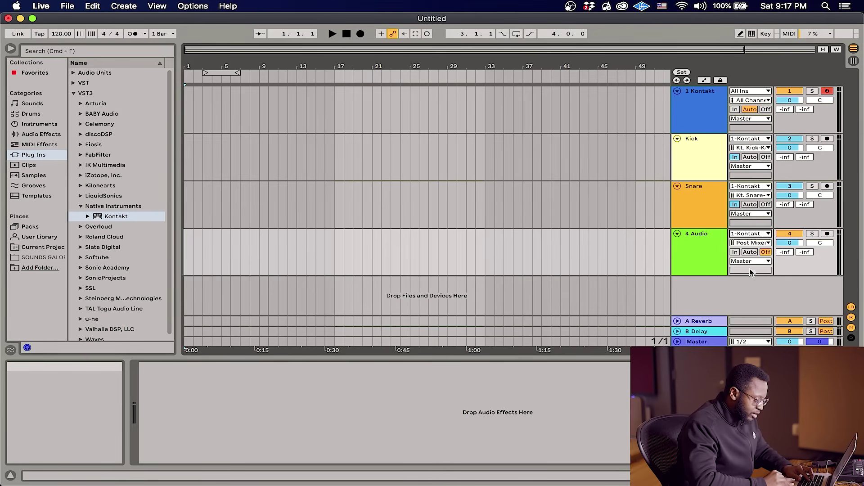
{"action": "left_click", "coordinate": [754, 243]}
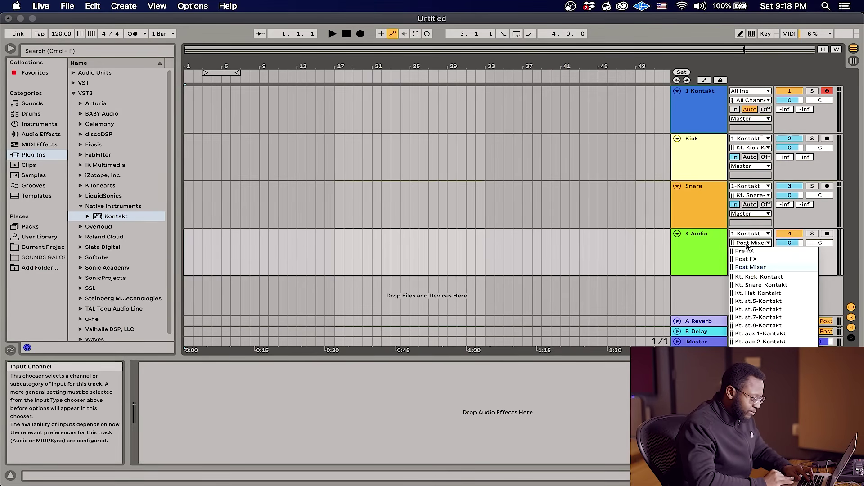
{"action": "left_click", "coordinate": [761, 293]}
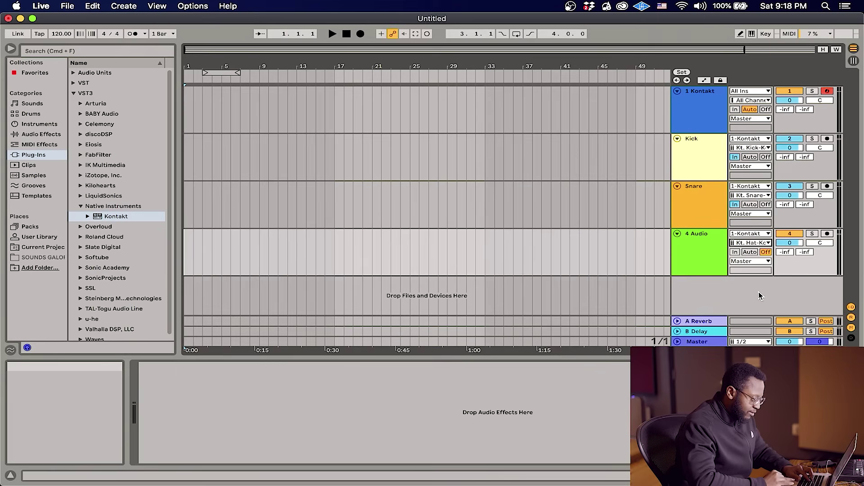
{"action": "left_click", "coordinate": [738, 254]}
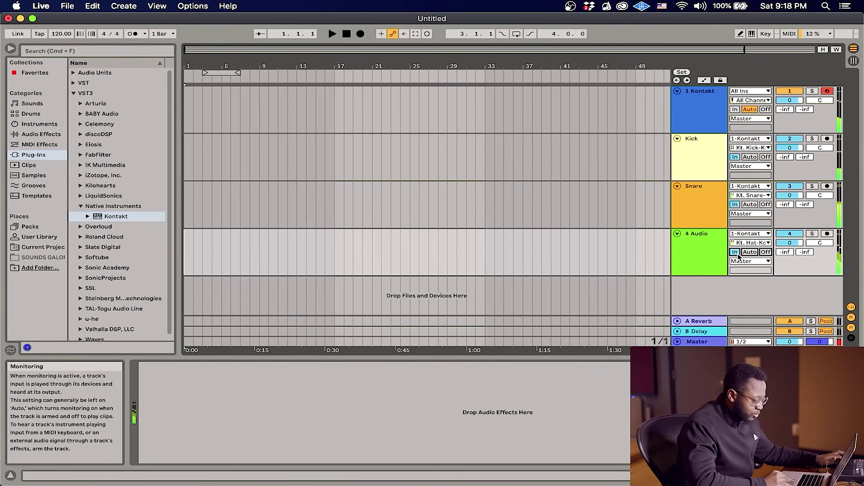
{"action": "left_click", "coordinate": [697, 158]}
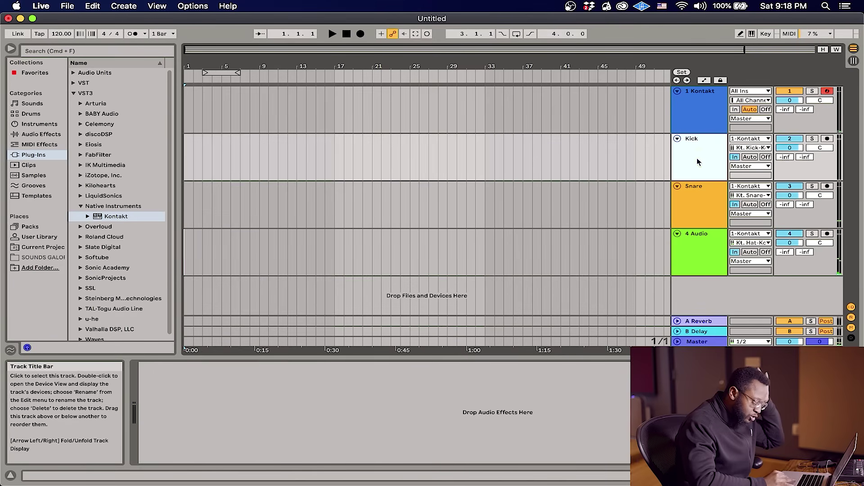
Add the Limiter's Fast.adv preset (0.50 dB gain, -0.30 dB ceiling) to the Kick track
{"action": "left_click", "coordinate": [41, 134]}
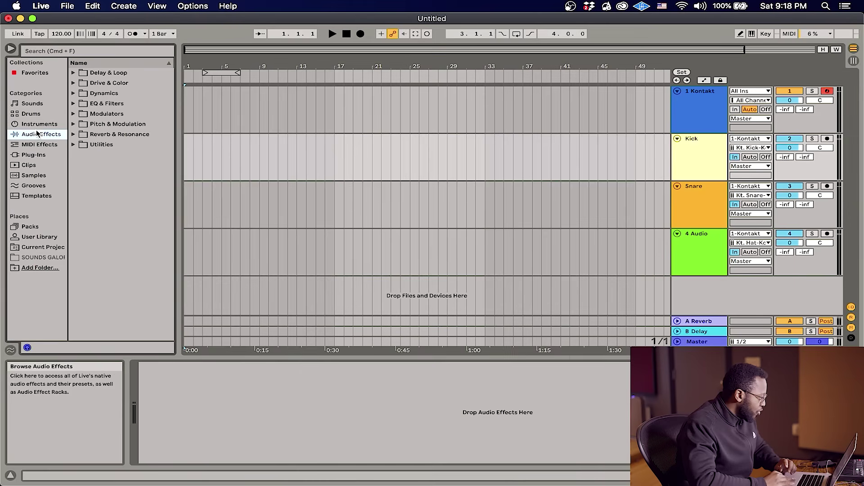
{"action": "left_click", "coordinate": [74, 93]}
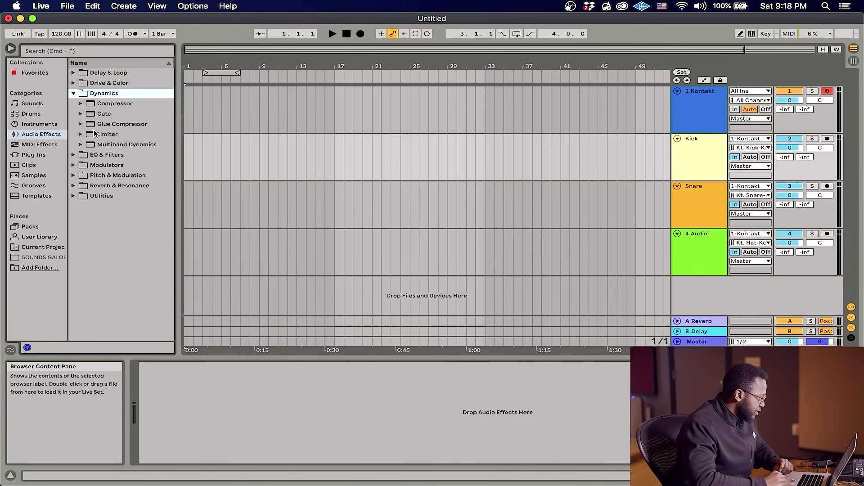
{"action": "left_click", "coordinate": [81, 134]}
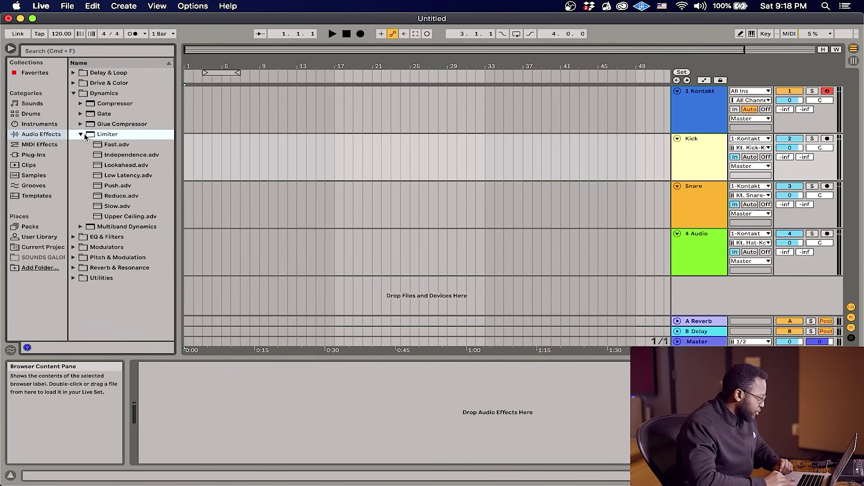
{"action": "double_click", "coordinate": [111, 145]}
{"action": "left_click", "coordinate": [698, 139]}
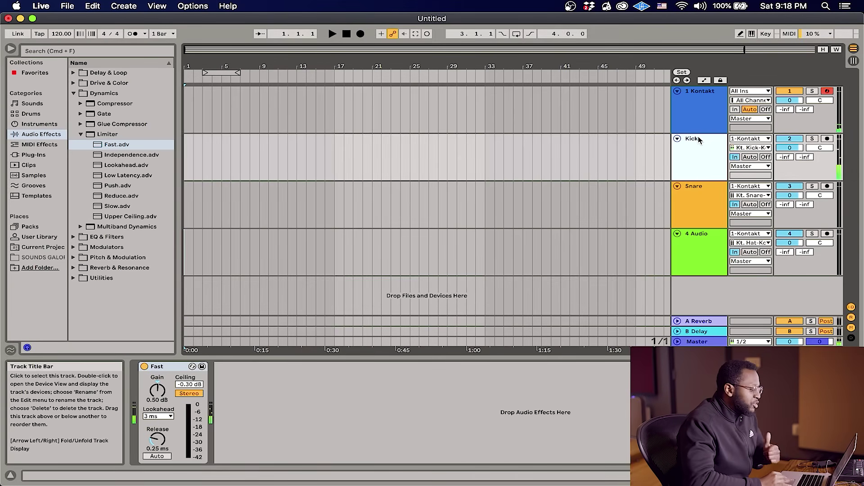
{"action": "left_click", "coordinate": [705, 108]}
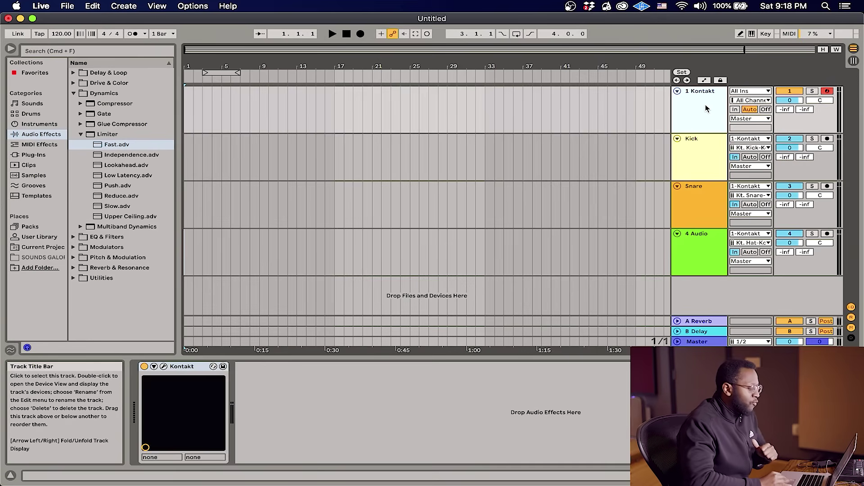